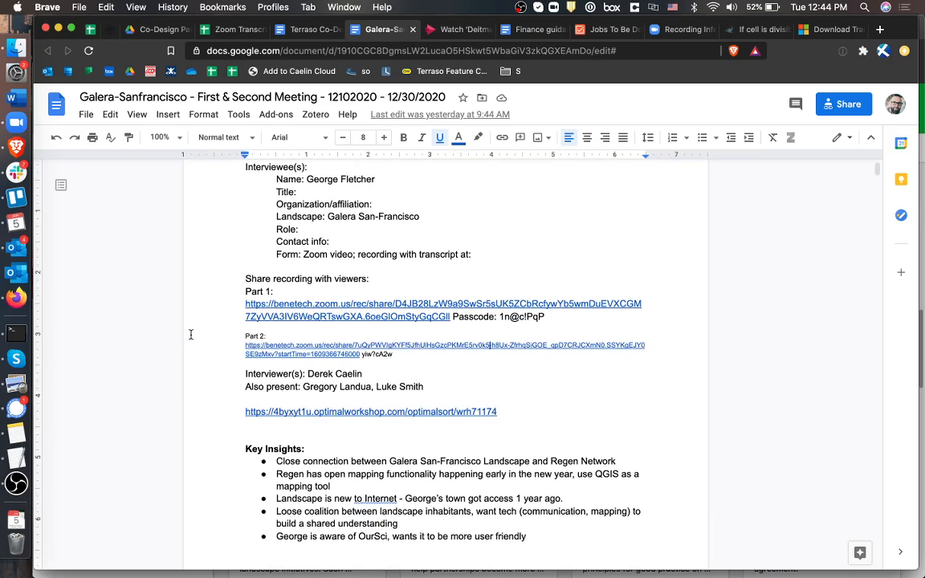
# Review the recording links, key insights and interview notes in the Galera-Sanfrancisco meeting document.
pyautogui.scroll(-2, 191, 335)
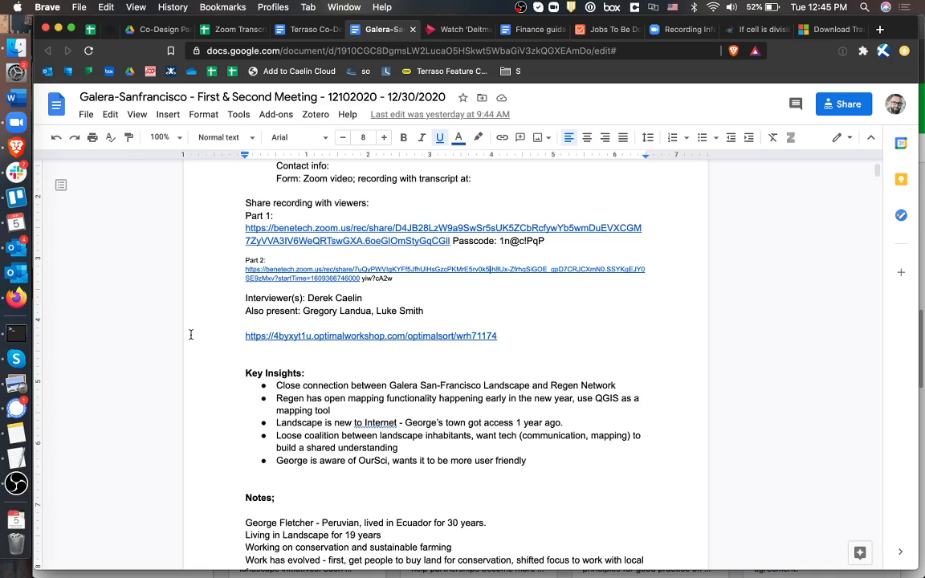
pyautogui.scroll(-2, 191, 335)
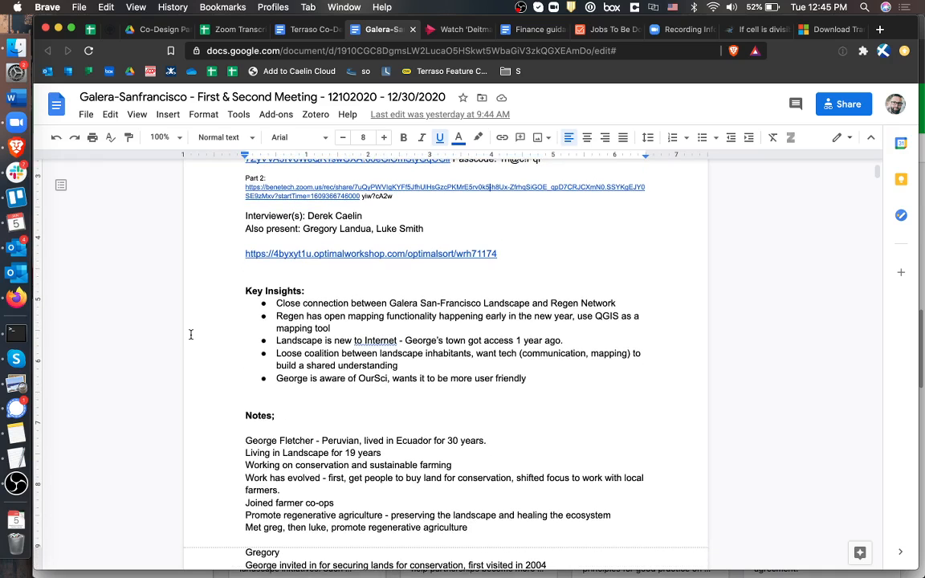
pyautogui.scroll(-6, 188, 340)
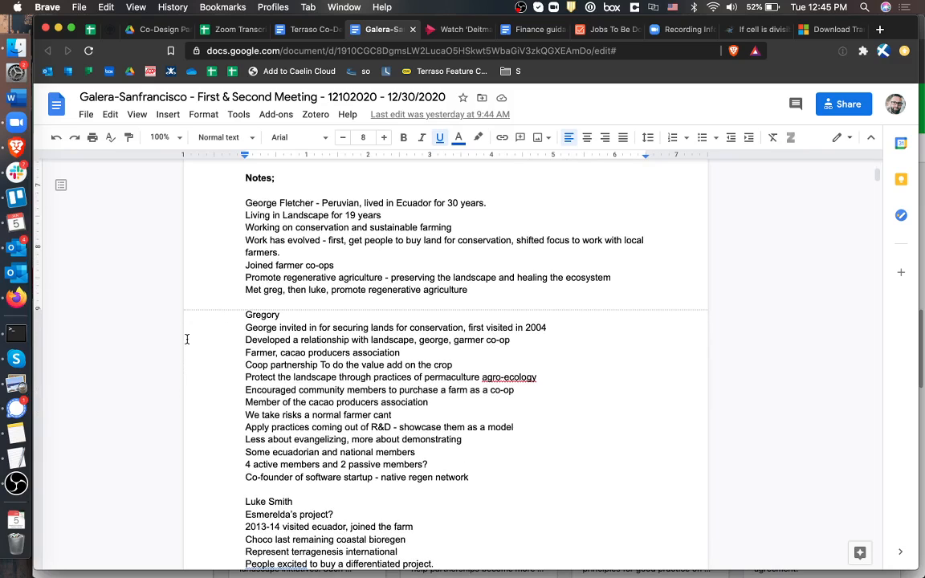
pyautogui.scroll(-4, 187, 340)
pyautogui.scroll(-2, 187, 340)
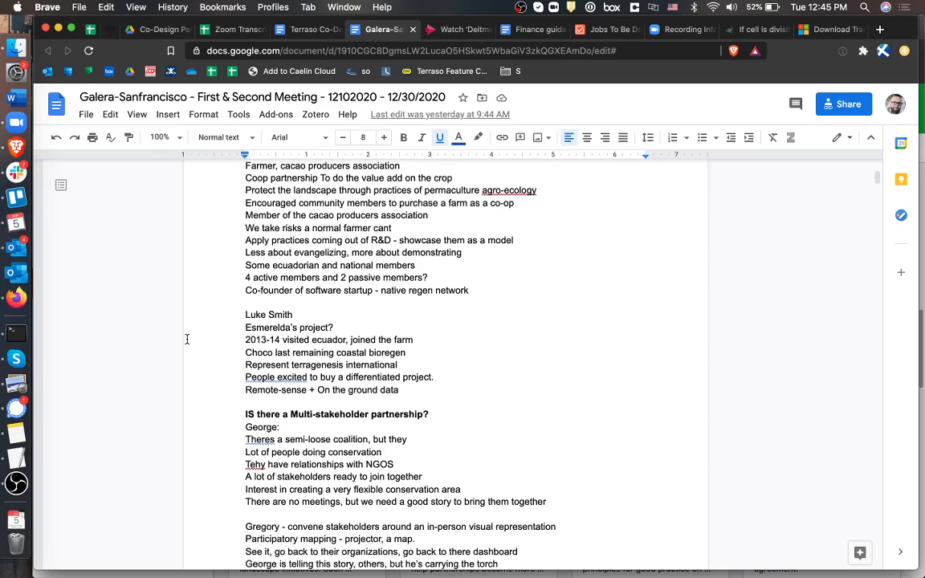
pyautogui.scroll(12, 186, 339)
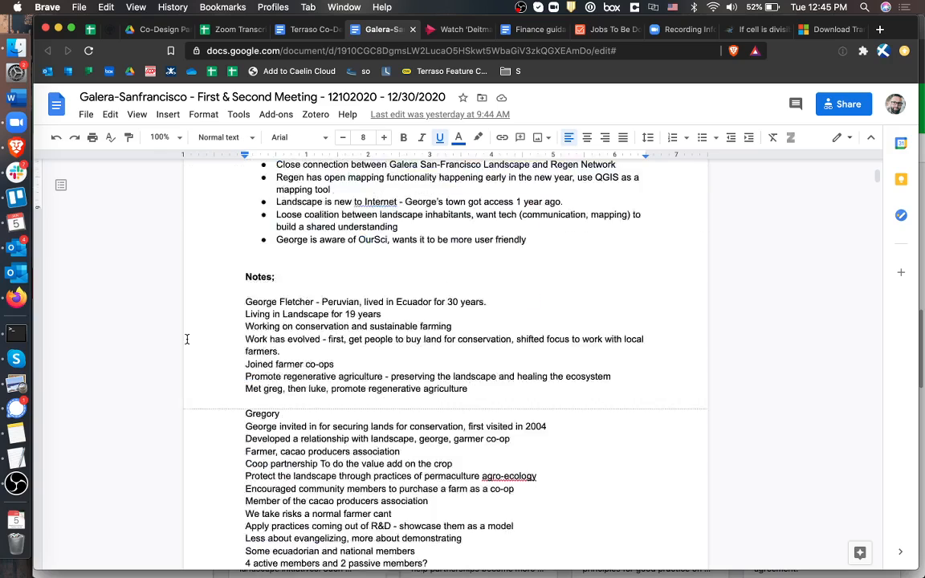
# Switch to the Zoom recording dated 2020-11-24, save its audio transcript to the Desktop in WebVTT format, and open the file.
pyautogui.click(683, 30)
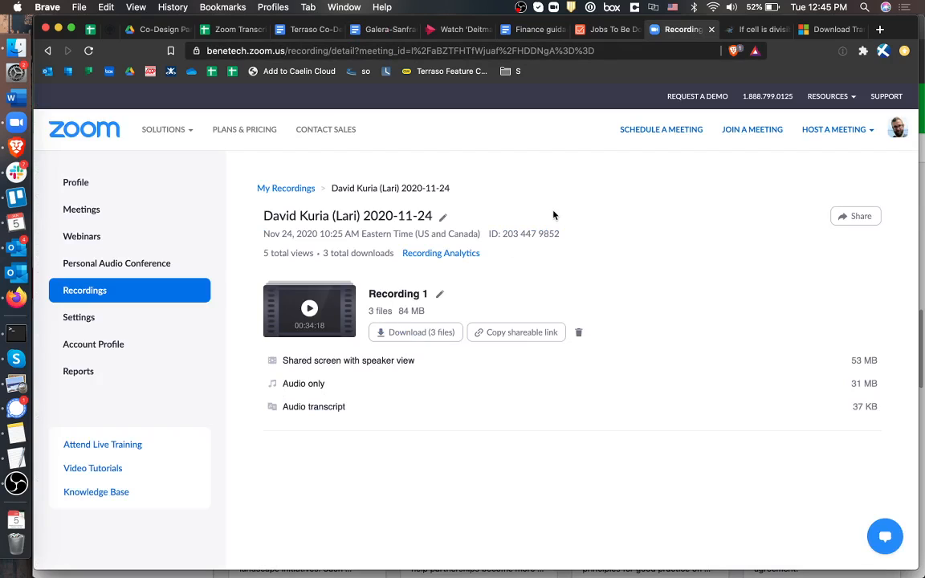
pyautogui.click(314, 406)
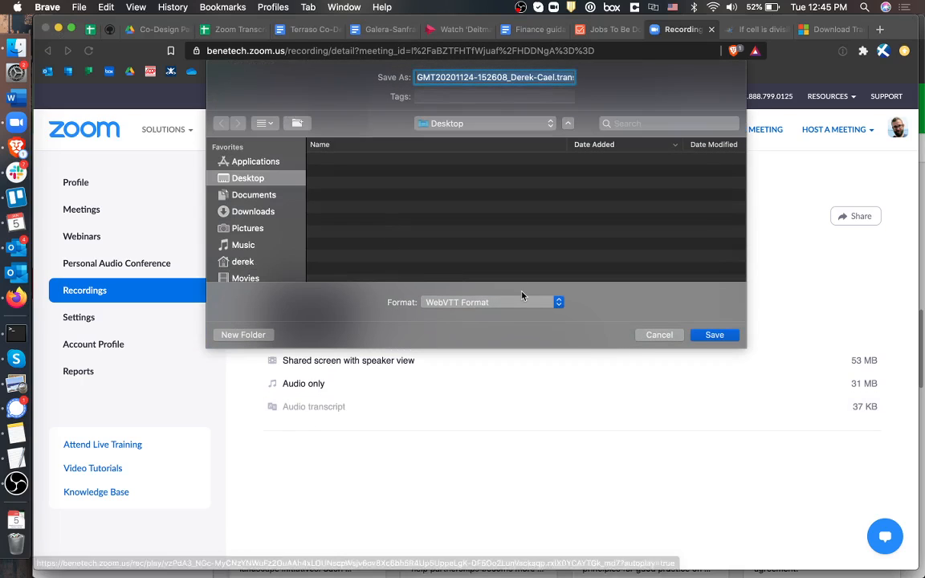
pyautogui.click(714, 335)
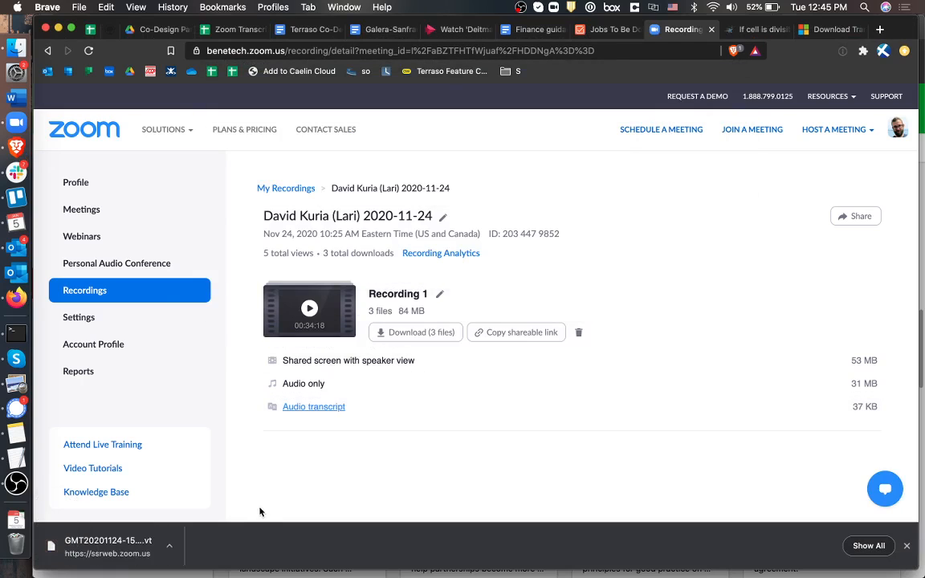
pyautogui.click(140, 548)
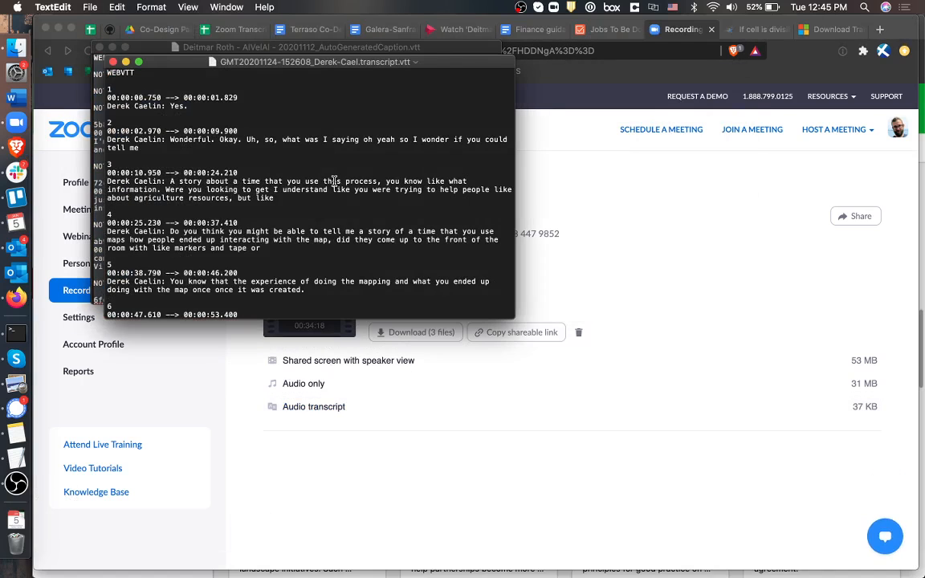
# Examine the numbered, time-stamped dialogue entries throughout the downloaded WebVTT transcript.
pyautogui.scroll(-2, 335, 182)
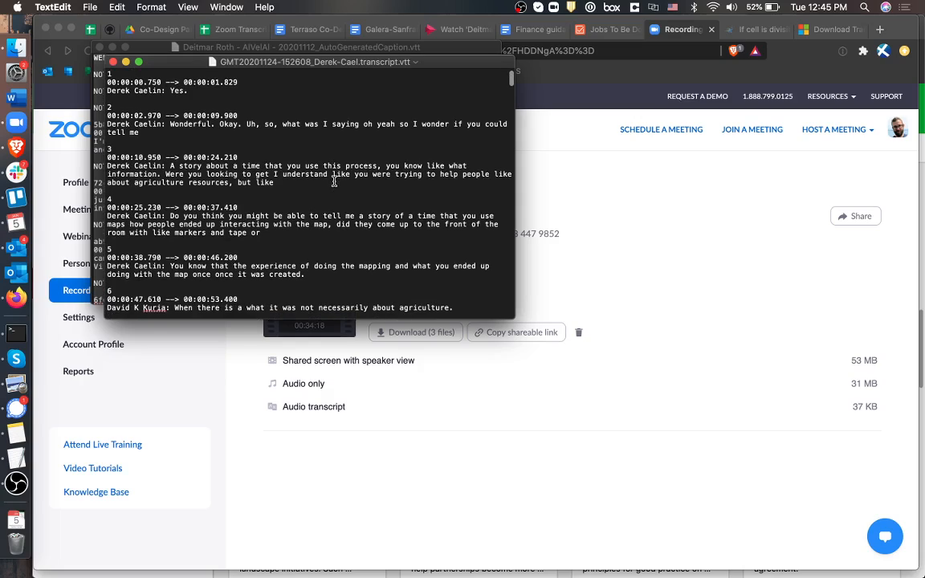
pyautogui.scroll(-20, 334, 182)
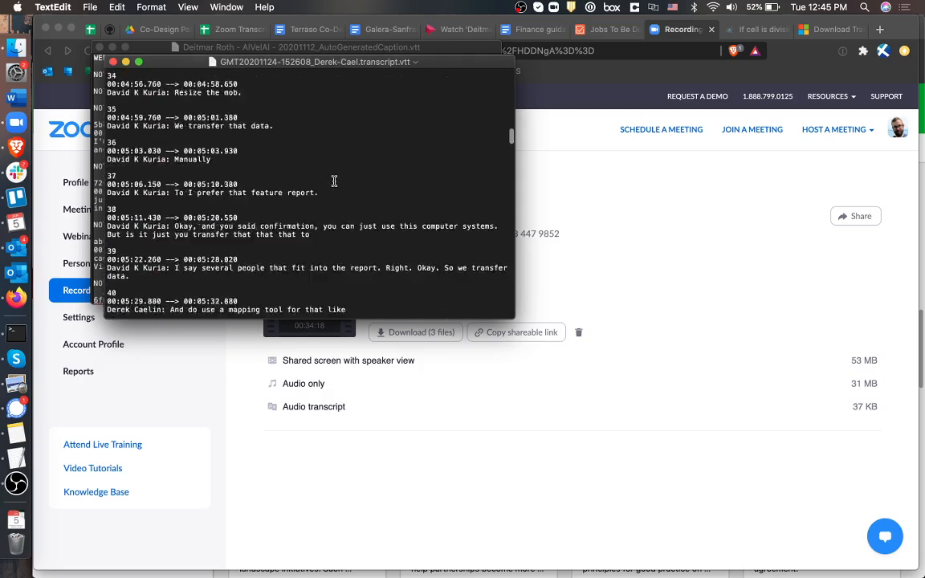
pyautogui.scroll(-15, 334, 182)
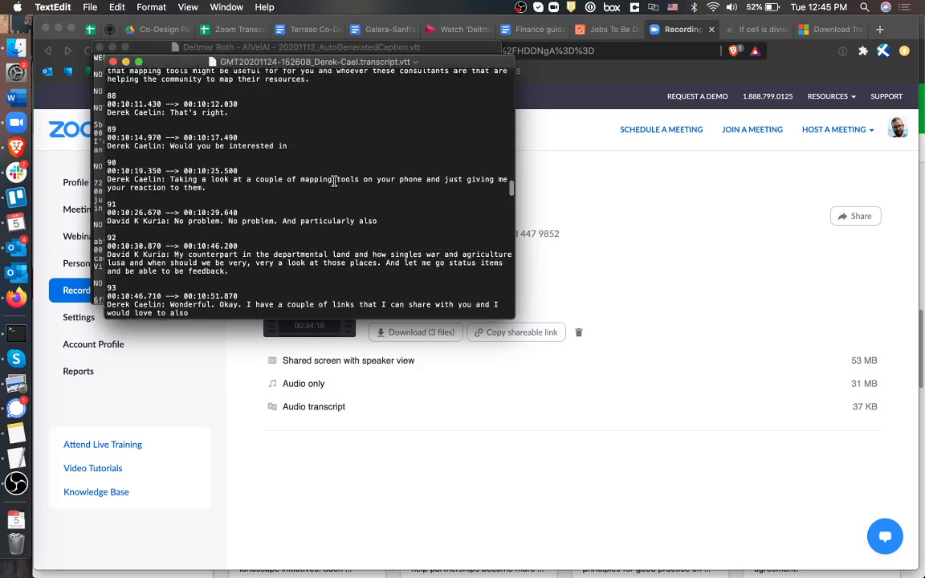
pyautogui.scroll(-5, 334, 182)
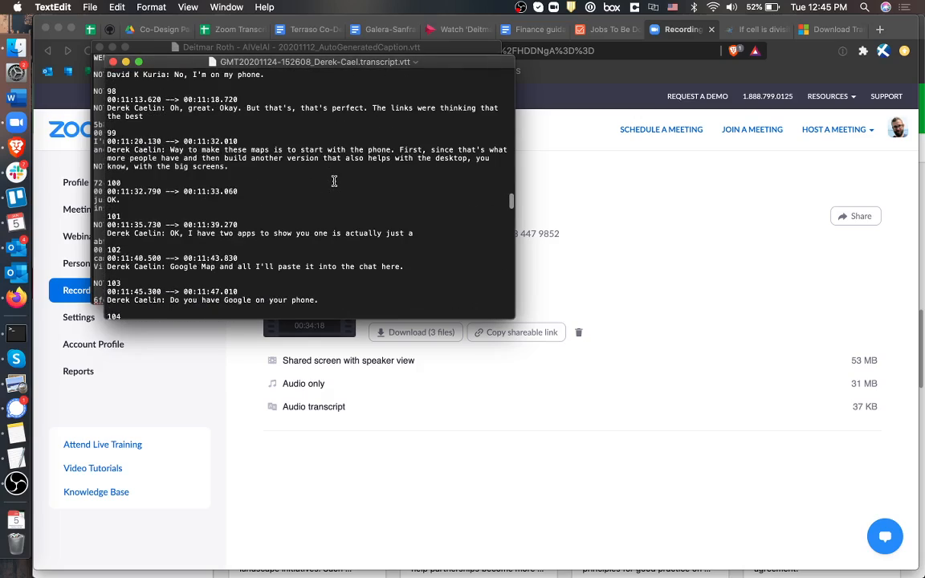
pyautogui.scroll(-5, 335, 182)
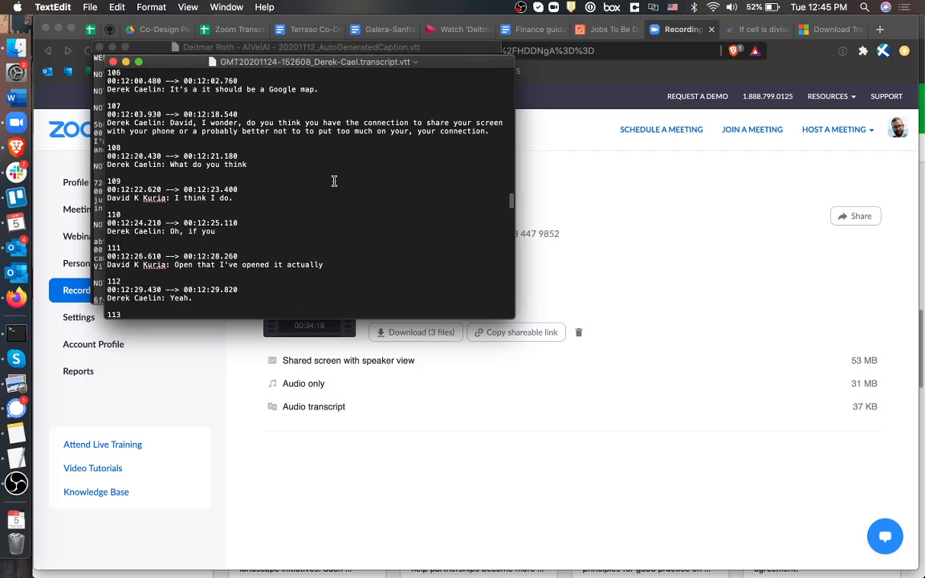
pyautogui.scroll(-20, 335, 182)
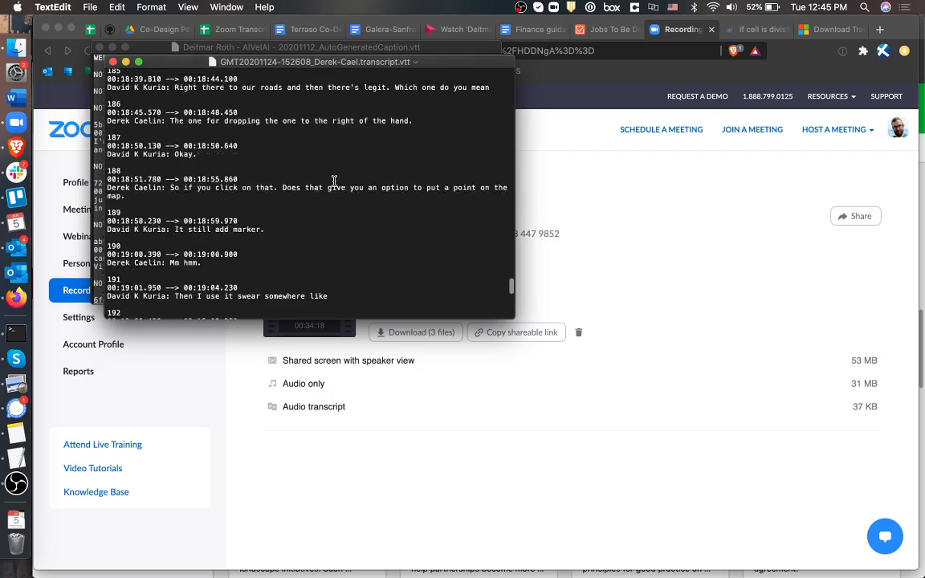
pyautogui.scroll(-5, 334, 181)
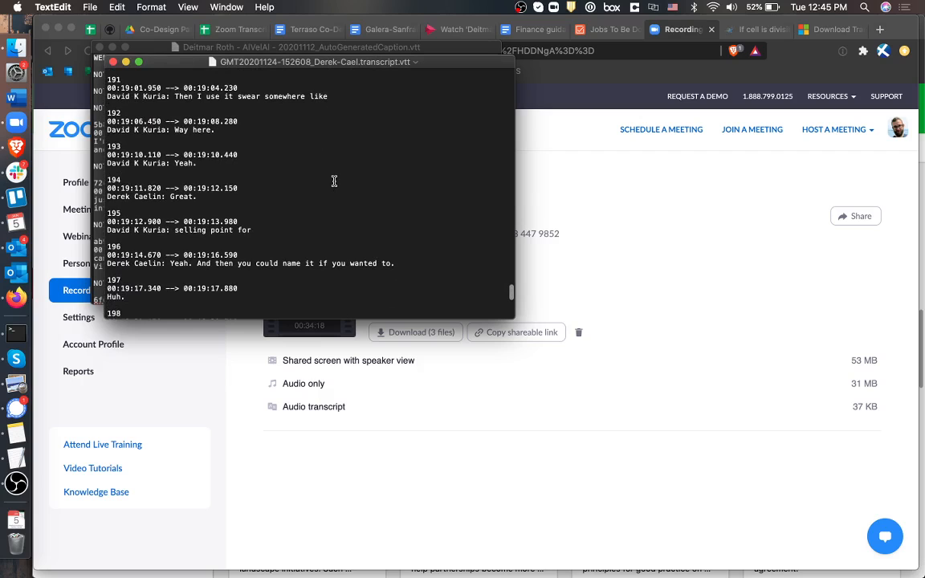
pyautogui.scroll(-10, 334, 181)
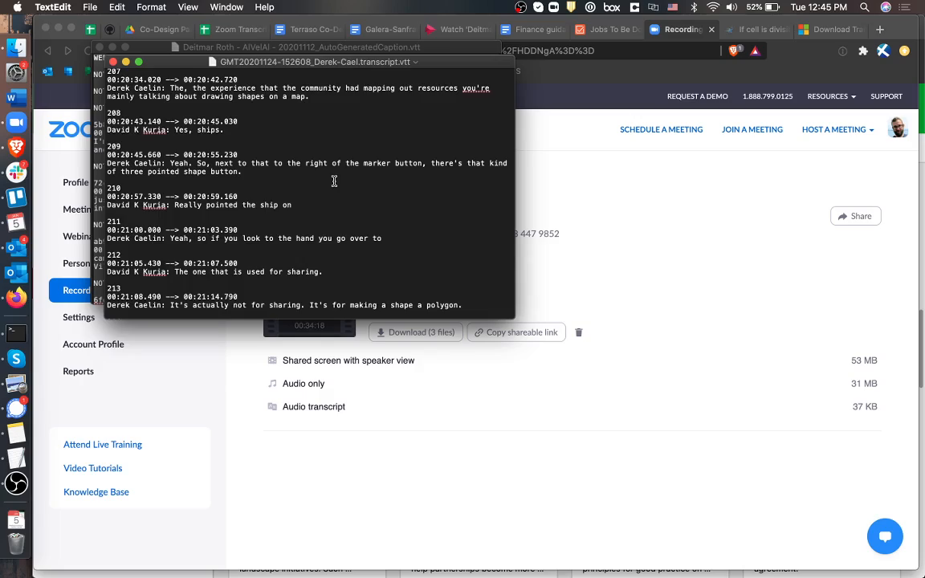
pyautogui.scroll(20, 334, 182)
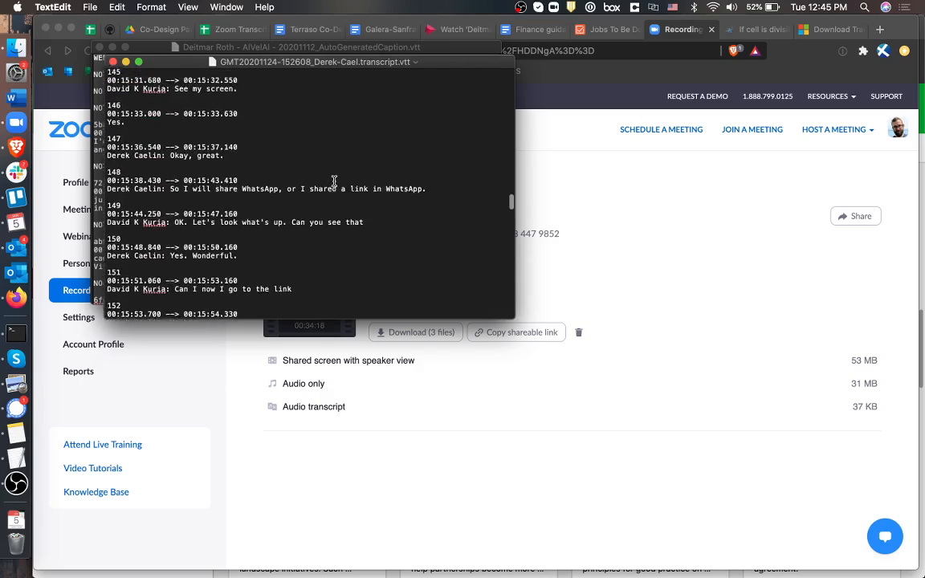
pyautogui.scroll(10, 334, 182)
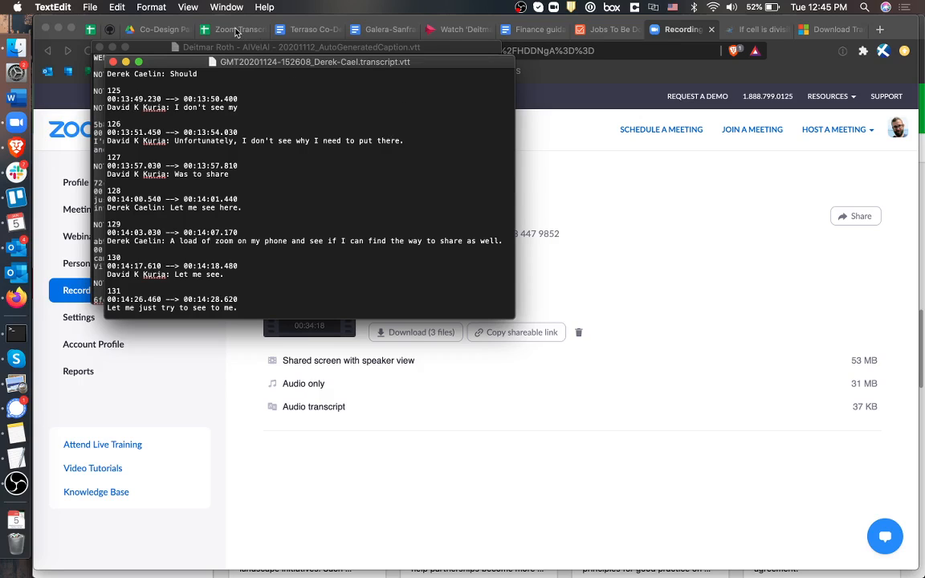
# In the Zoom Transcripts spreadsheet's Processing sheet, close the search and inspect the FILTER formula in E3 that cleans the raw transcript.
pyautogui.click(235, 31)
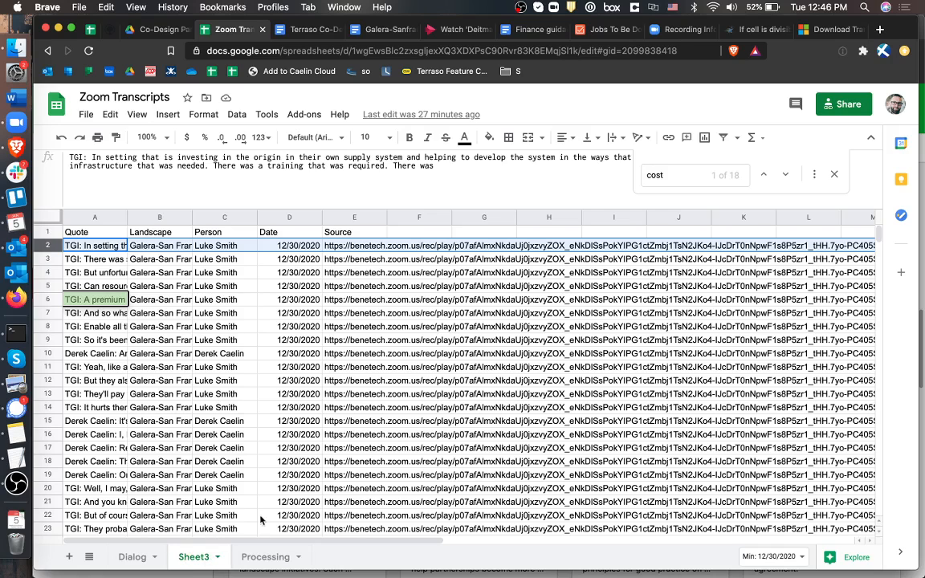
pyautogui.click(258, 558)
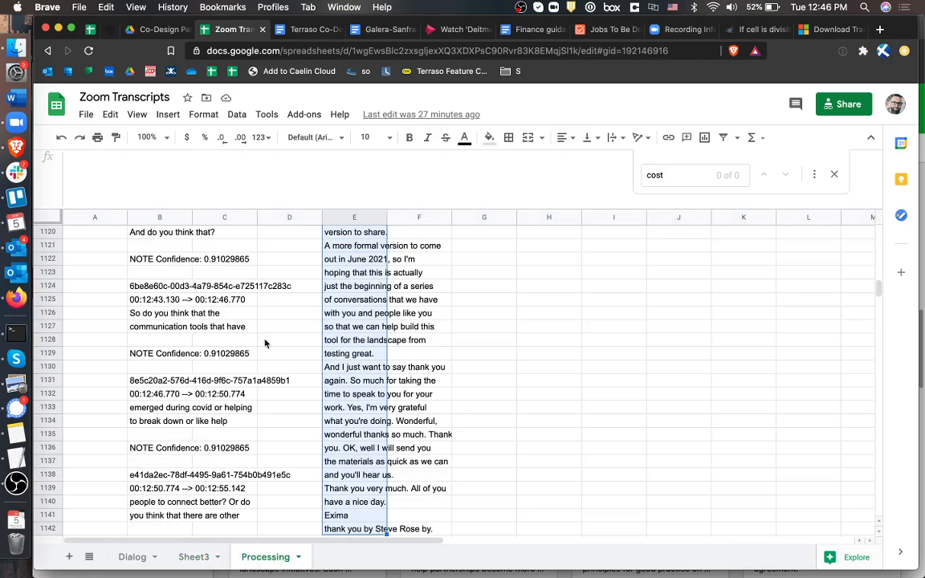
pyautogui.scroll(20, 265, 325)
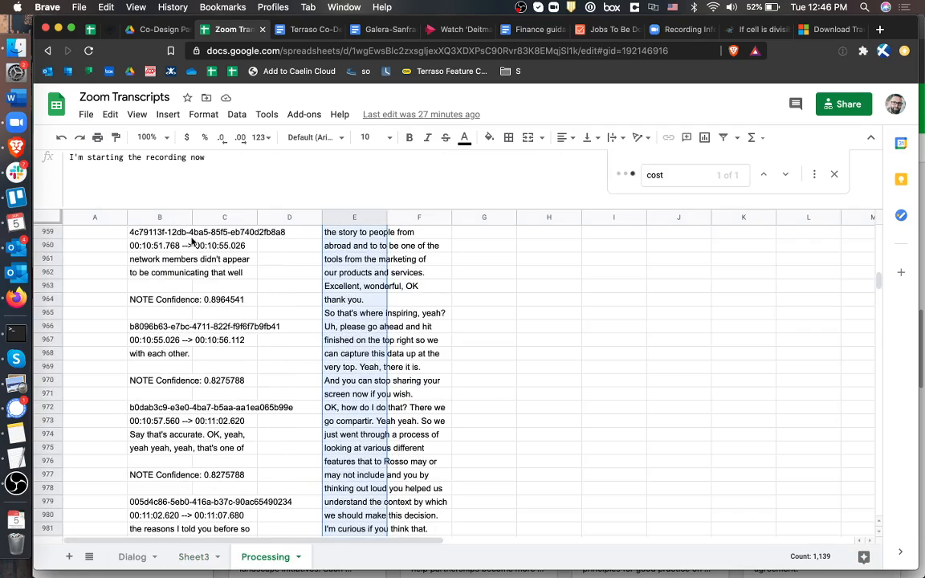
pyautogui.click(169, 233)
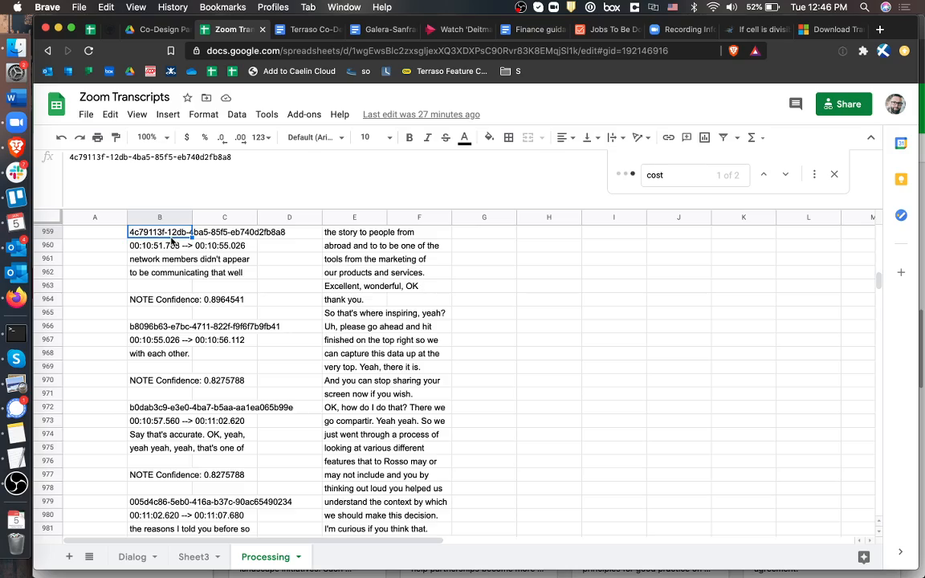
pyautogui.scroll(20, 364, 279)
pyautogui.click(375, 234)
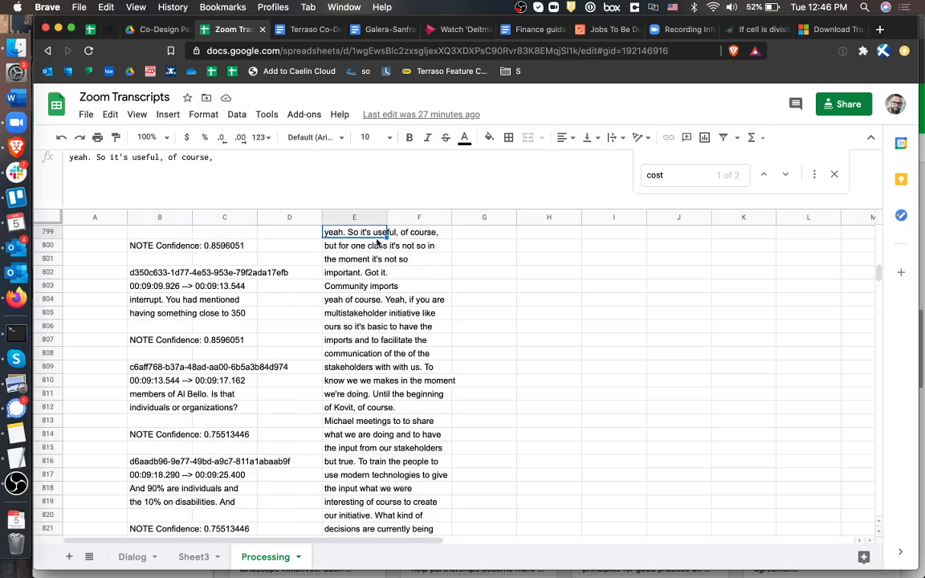
pyautogui.press('super+Up')
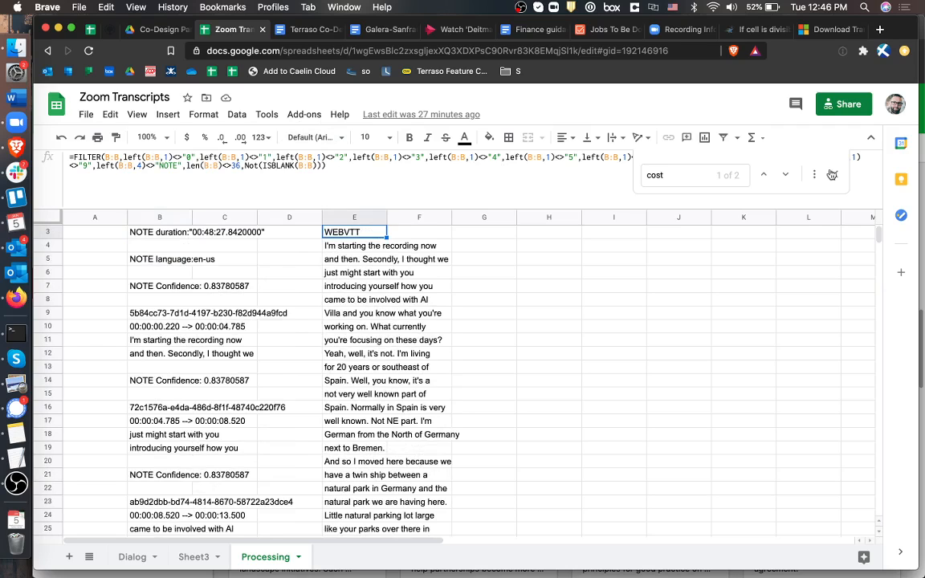
pyautogui.press('Escape')
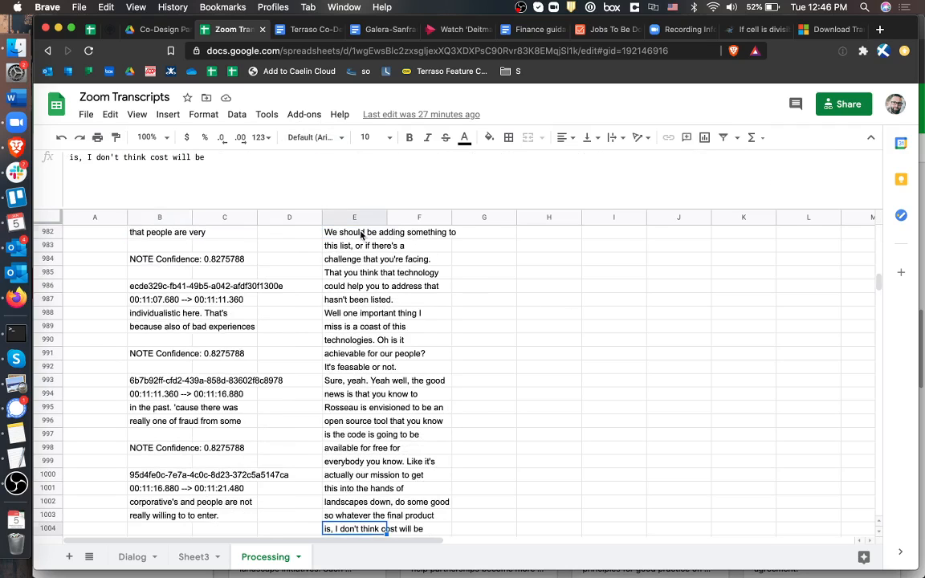
pyautogui.click(412, 234)
pyautogui.press('super+Up')
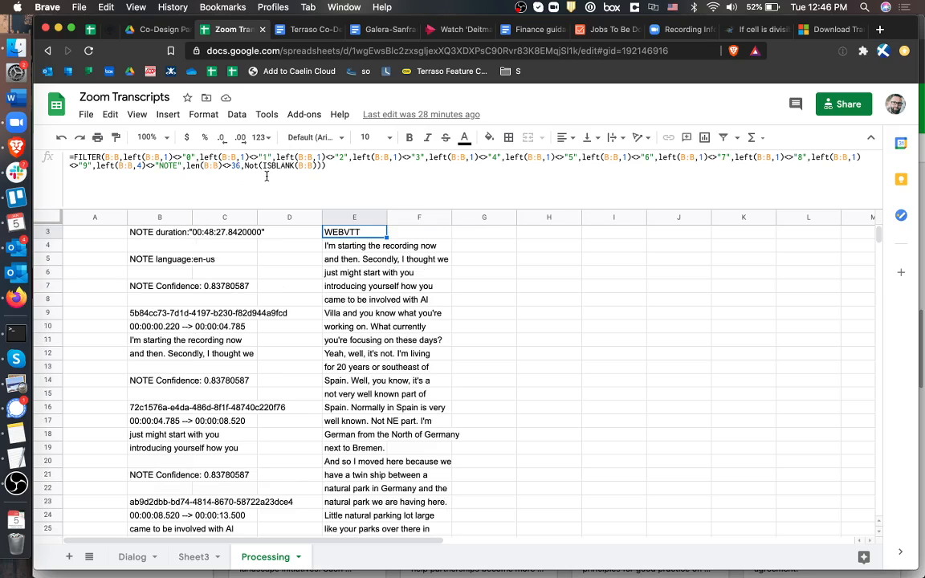
# Examine the landscape, date, person, quote and source columns on the Dialog sheet and Sheet3.
pyautogui.click(129, 558)
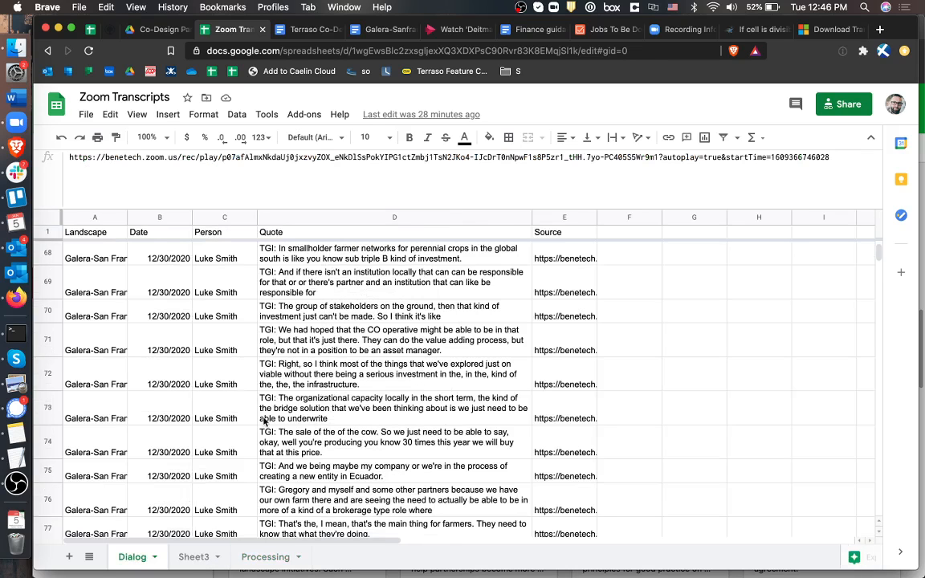
pyautogui.scroll(-5, 264, 421)
pyautogui.scroll(-5, 264, 421)
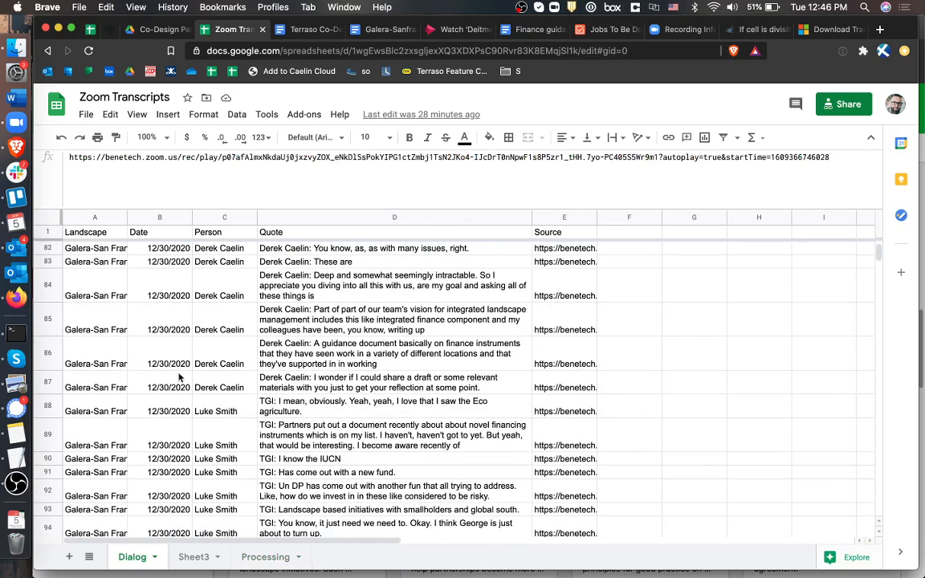
pyautogui.click(251, 264)
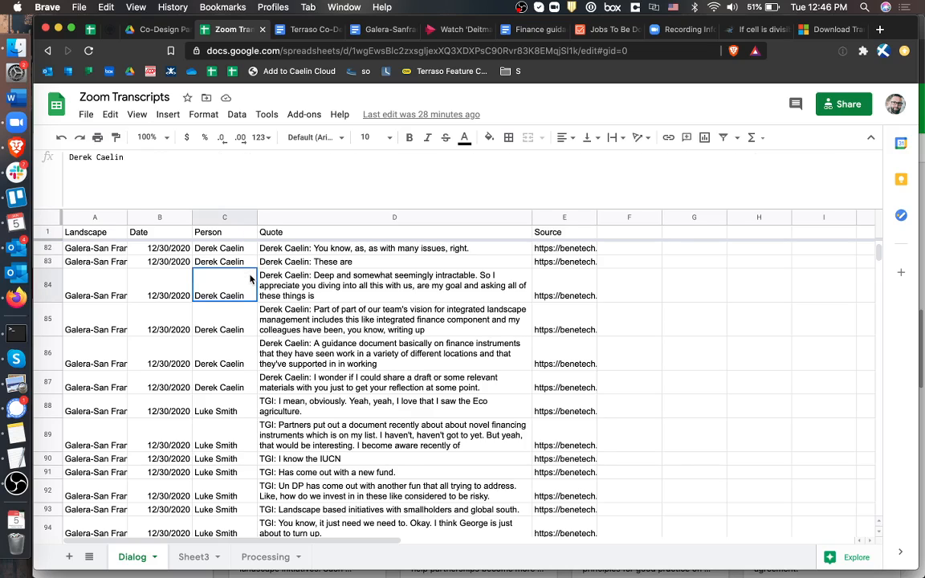
pyautogui.click(193, 558)
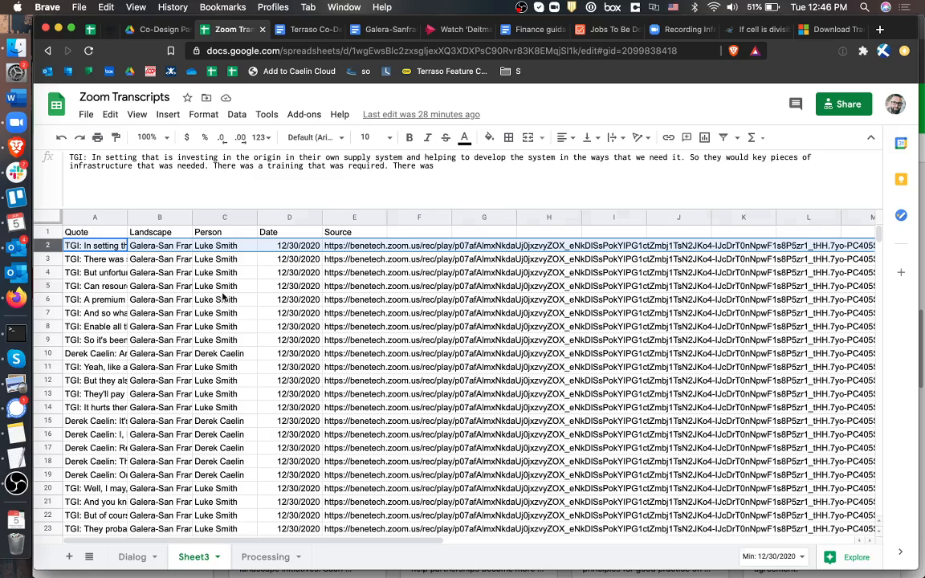
pyautogui.click(225, 286)
# Examine the Dialog sheet's quotes across landscapes down to the Terai Arc rows, and inspect the Person value in row 7283.
pyautogui.click(132, 557)
pyautogui.scroll(-3, 241, 434)
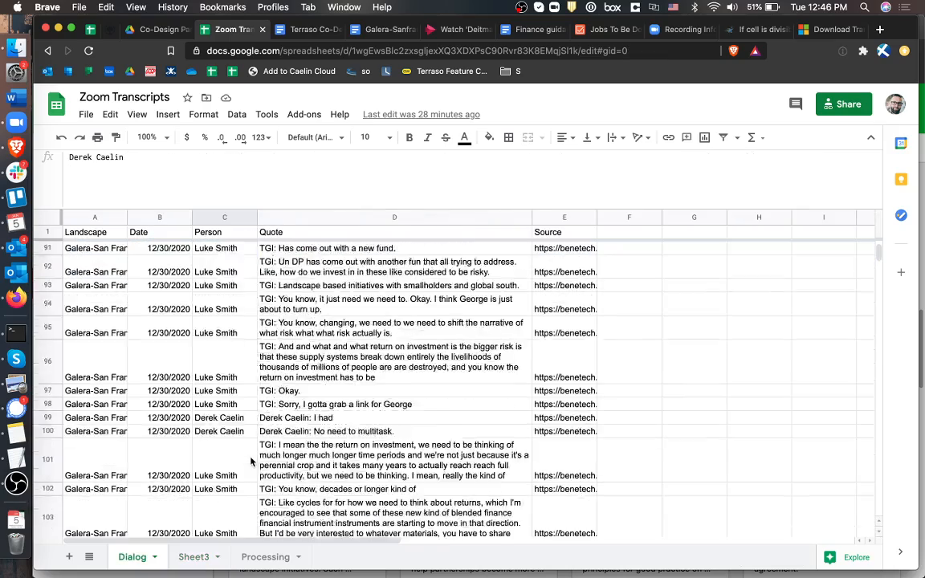
pyautogui.scroll(-20, 251, 462)
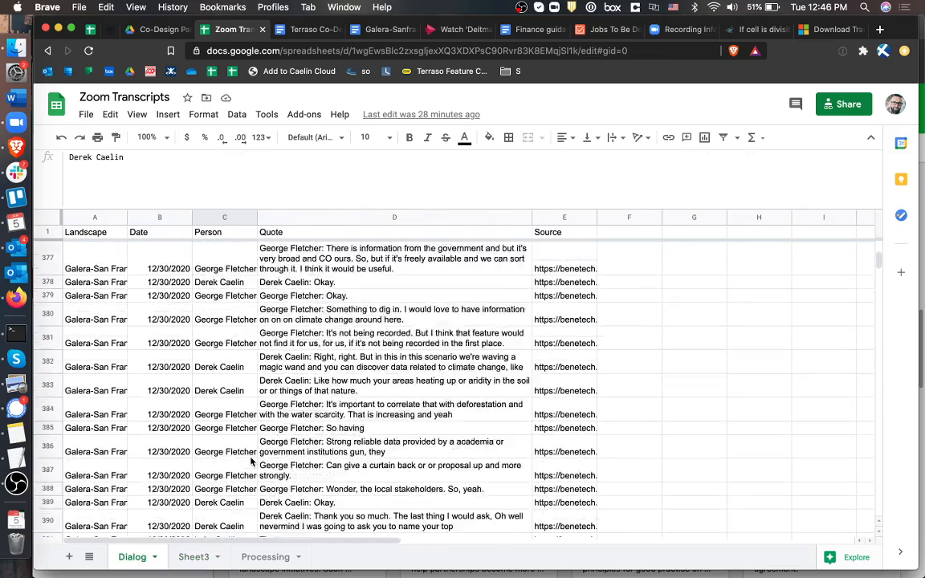
pyautogui.scroll(-20, 250, 462)
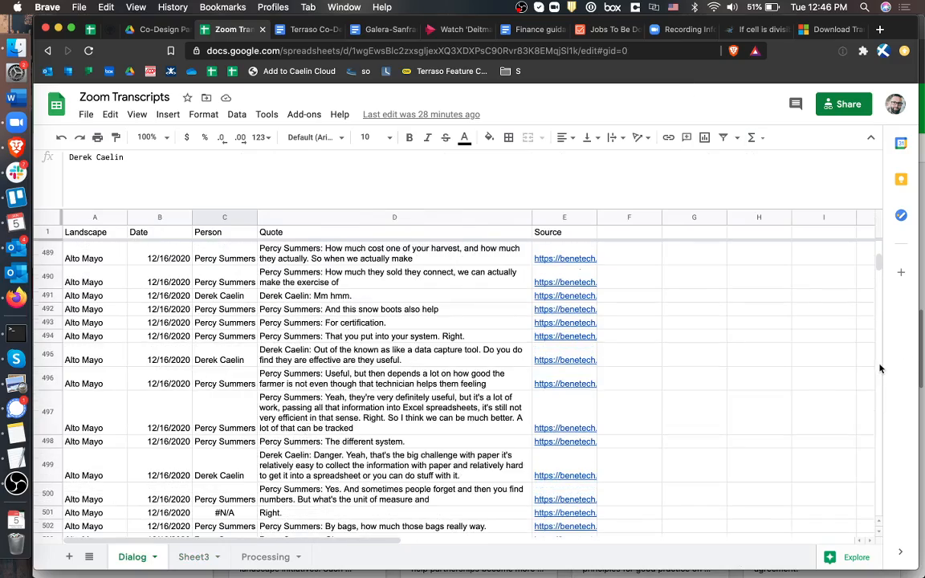
pyautogui.moveTo(879, 259); pyautogui.dragTo(878, 458)
pyautogui.click(225, 370)
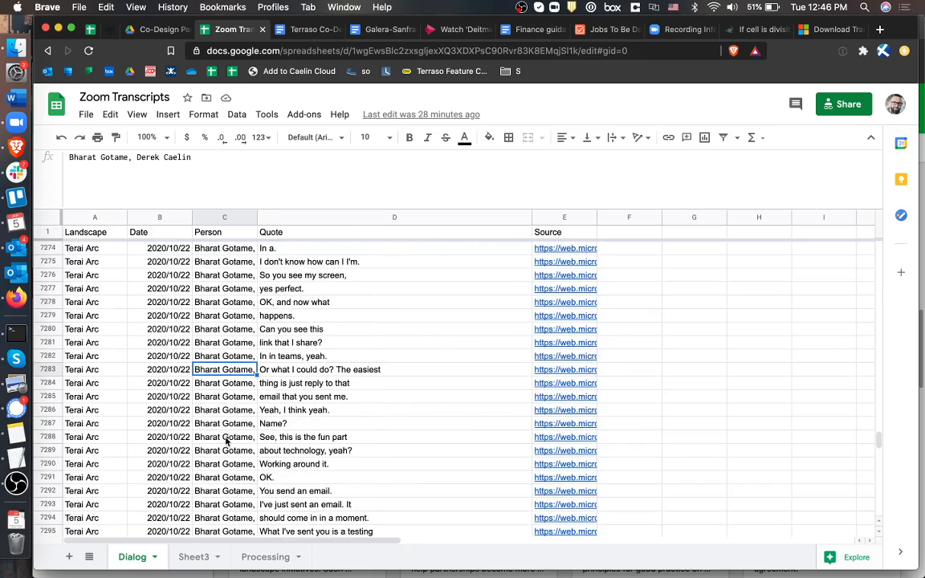
# On the Dialog sheet, inspect the IFS formula in C4238 that derives the Person value from the start of each quote.
pyautogui.scroll(-20, 226, 441)
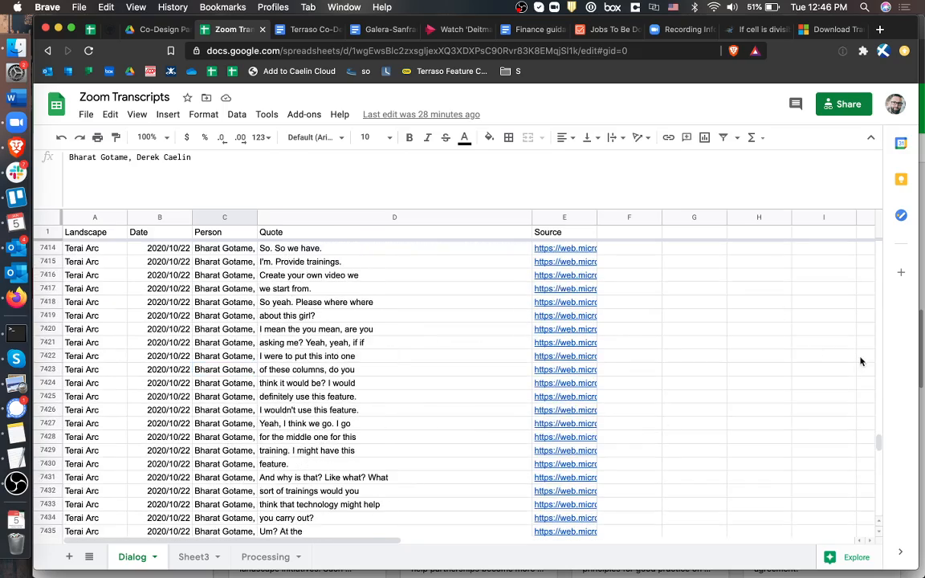
pyautogui.scroll(1, 313, 349)
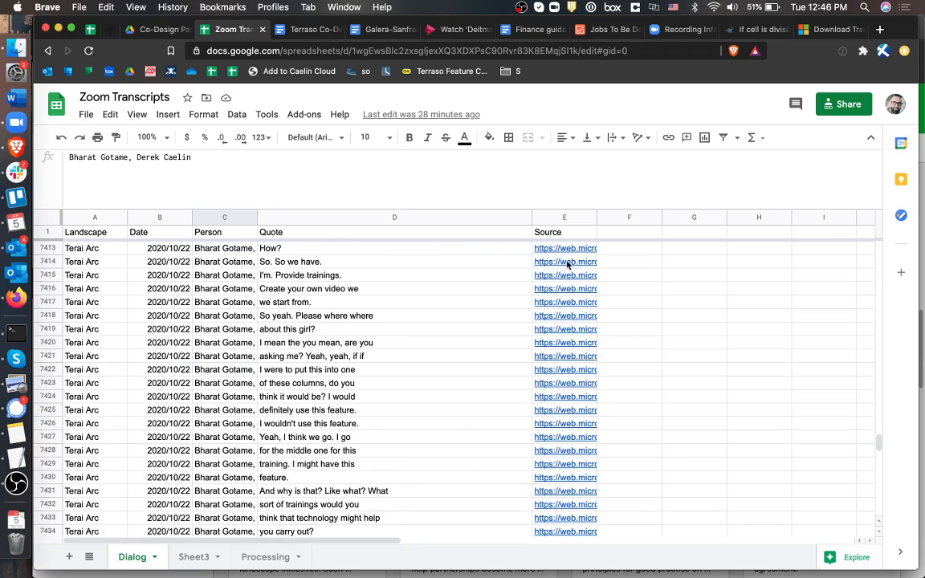
pyautogui.moveTo(878, 442); pyautogui.dragTo(879, 367)
pyautogui.click(203, 353)
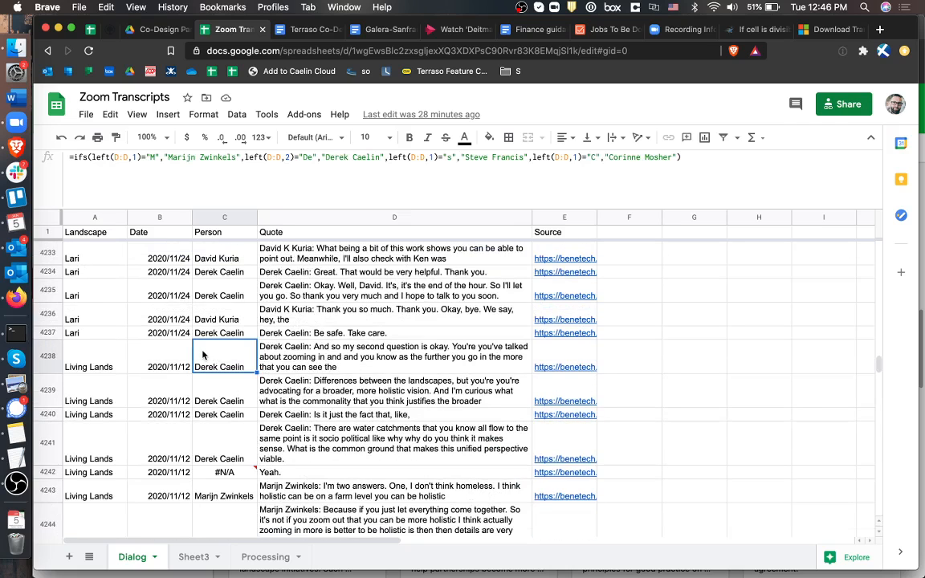
pyautogui.click(163, 158)
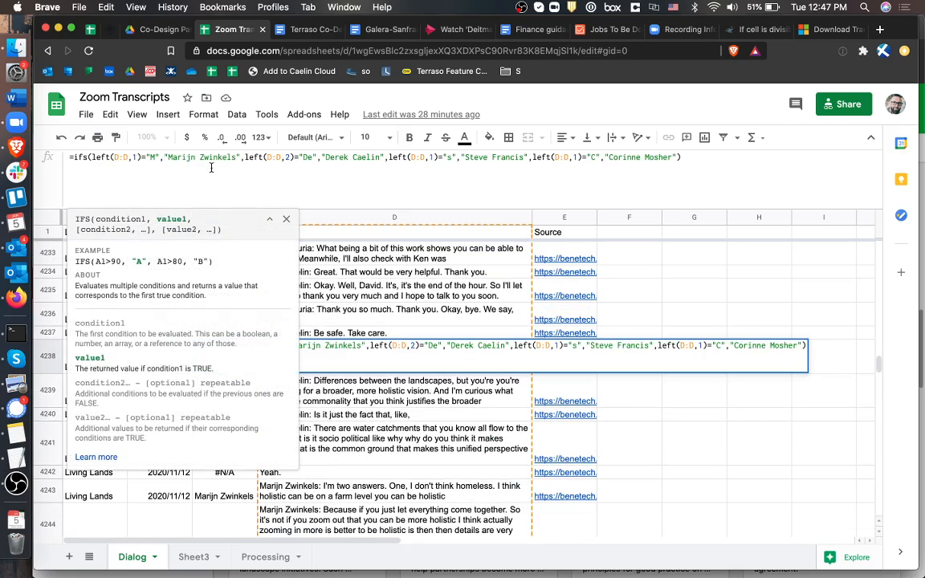
pyautogui.write('"')
pyautogui.moveTo(168, 157); pyautogui.dragTo(231, 157)
pyautogui.click(353, 271)
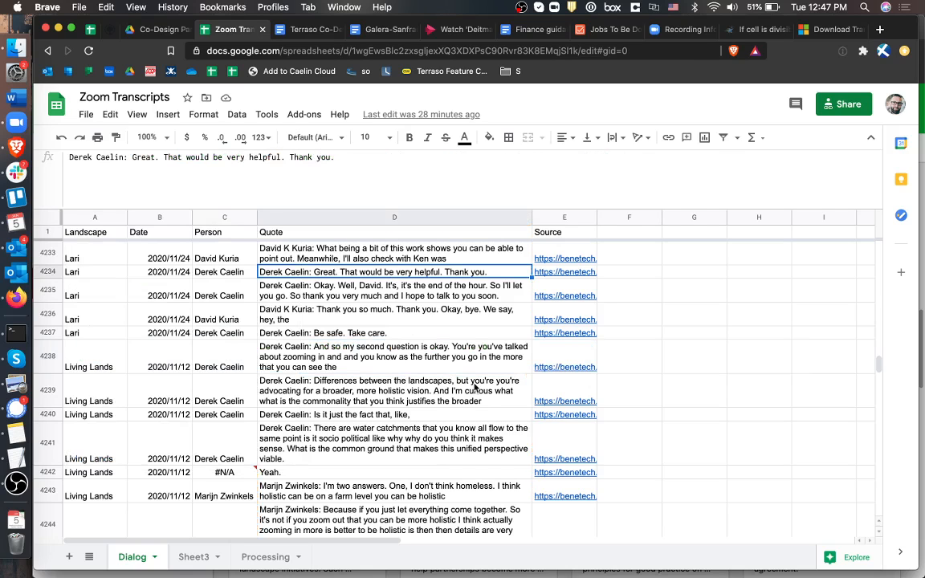
pyautogui.scroll(10, 359, 385)
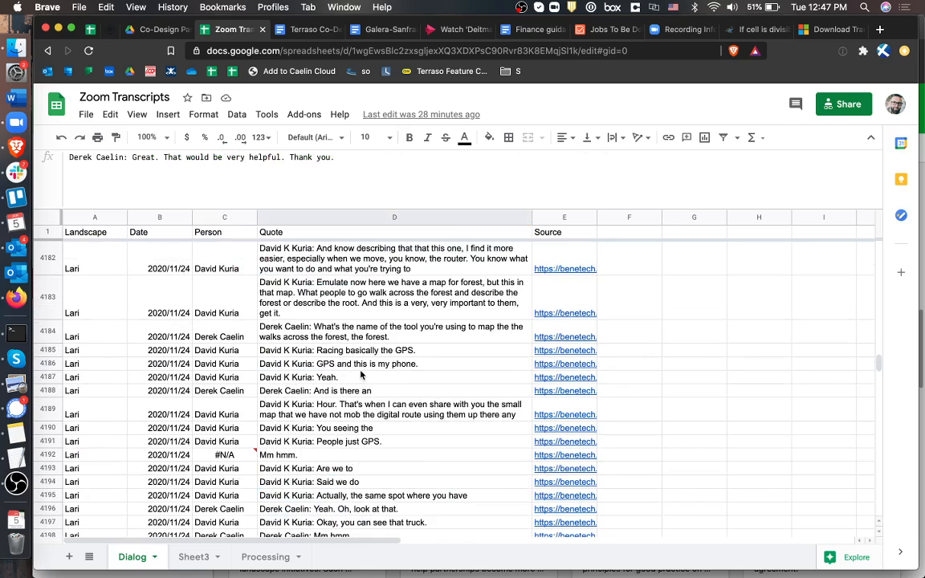
# Switch to the Jobs To Be Done base in Airtable and go through the "cost" search matches in the Imported table to record 2447.
pyautogui.click(601, 29)
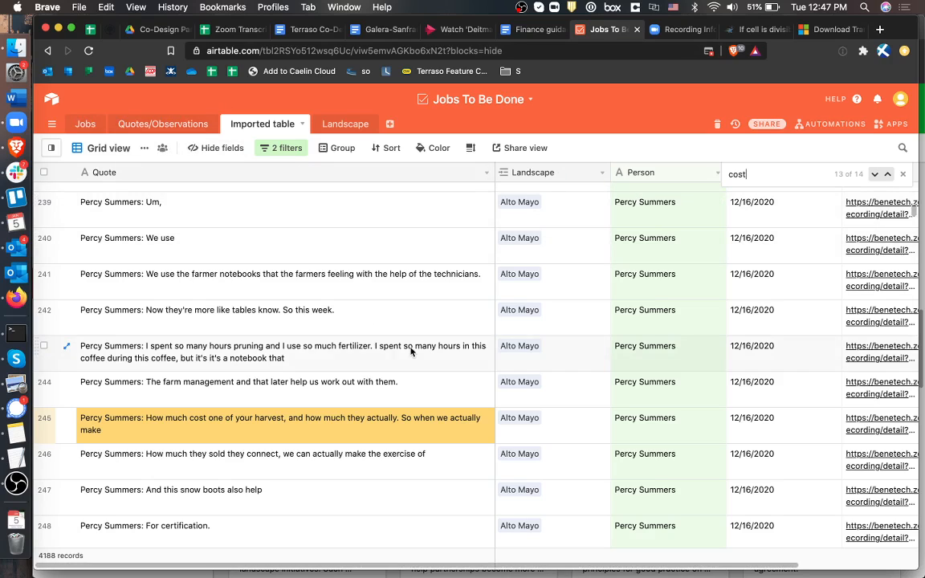
pyautogui.doubleClick(811, 174)
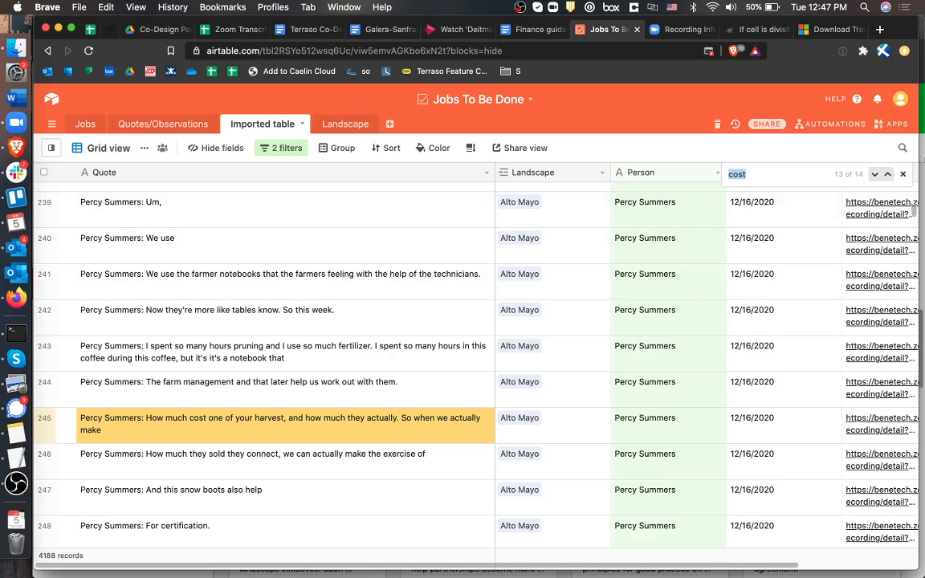
pyautogui.click(876, 175)
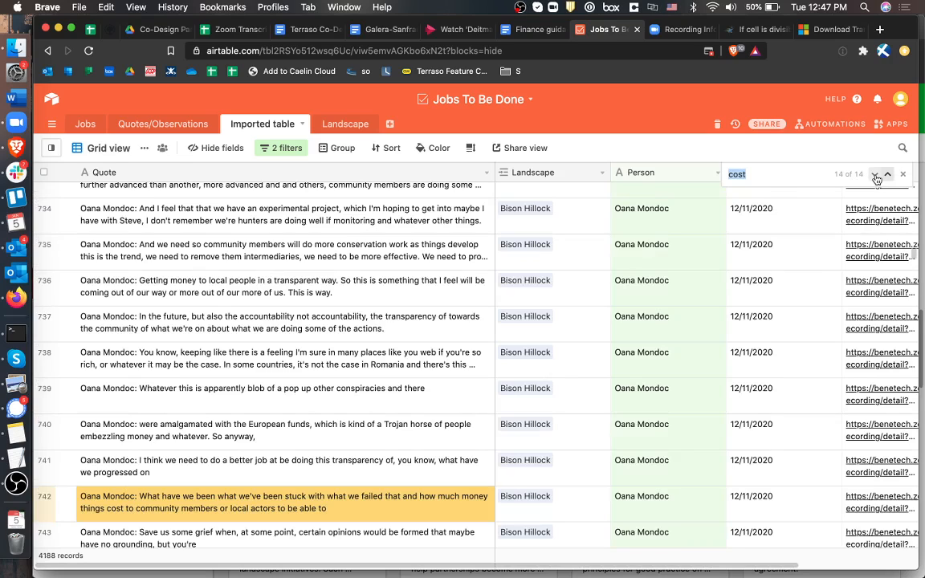
pyautogui.click(876, 175)
pyautogui.click(876, 175)
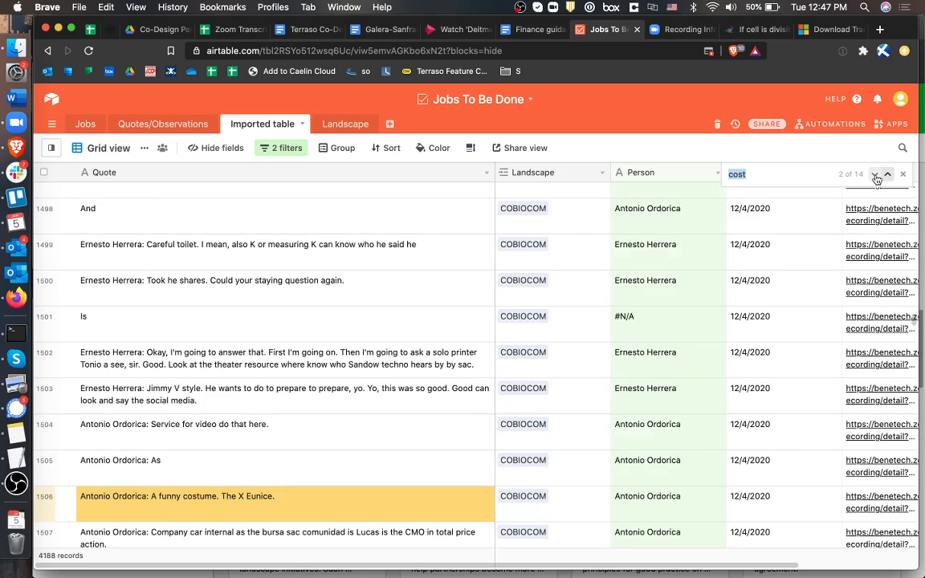
pyautogui.click(876, 175)
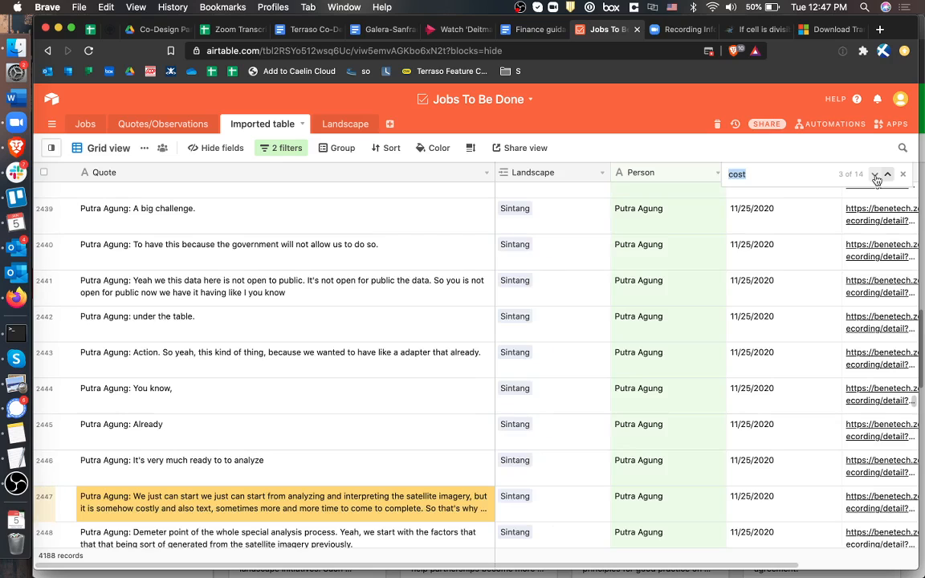
# Examine the Sintang quotes surrounding the matches in records 2447 and 2450 for context on satellite imagery costs.
pyautogui.scroll(-3, 437, 464)
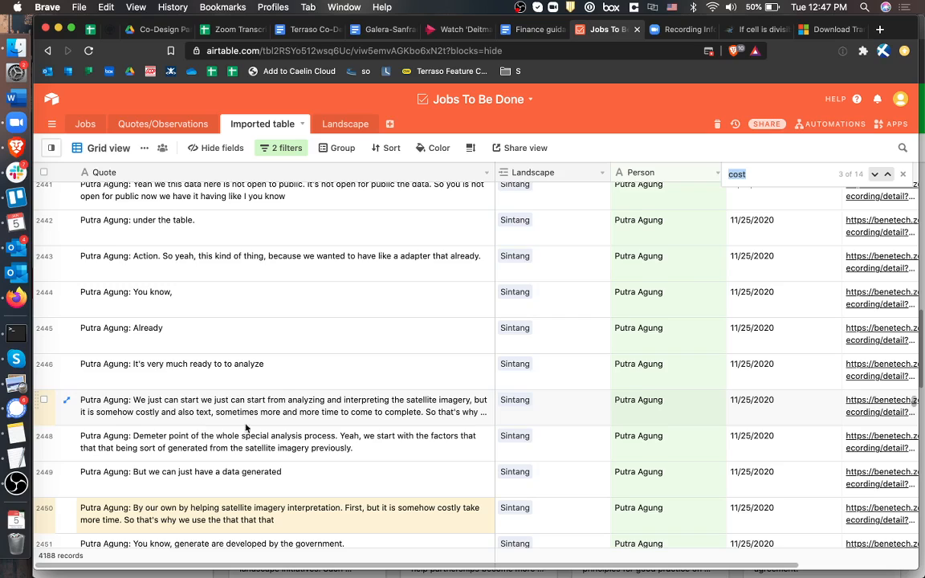
pyautogui.scroll(-1, 248, 438)
pyautogui.scroll(-3, 241, 437)
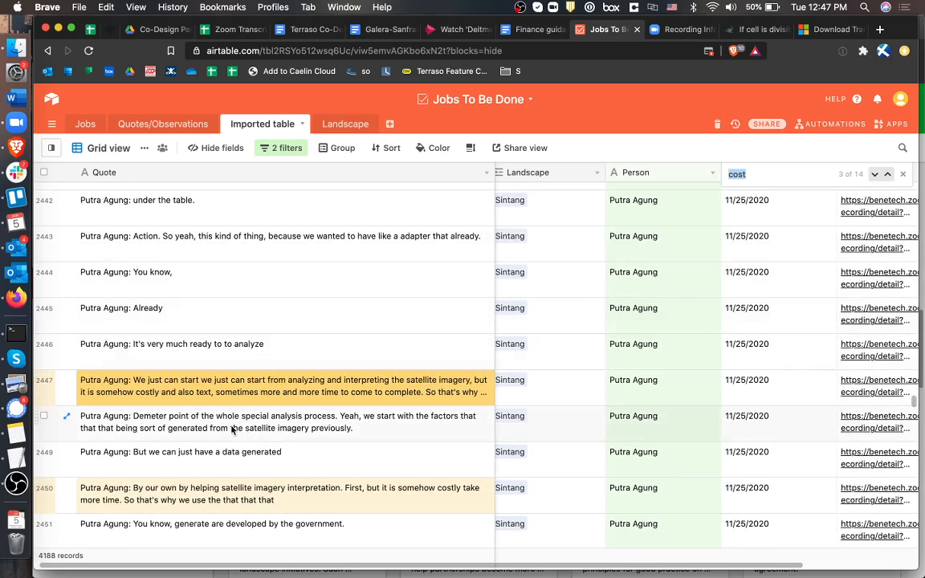
pyautogui.scroll(-1, 227, 477)
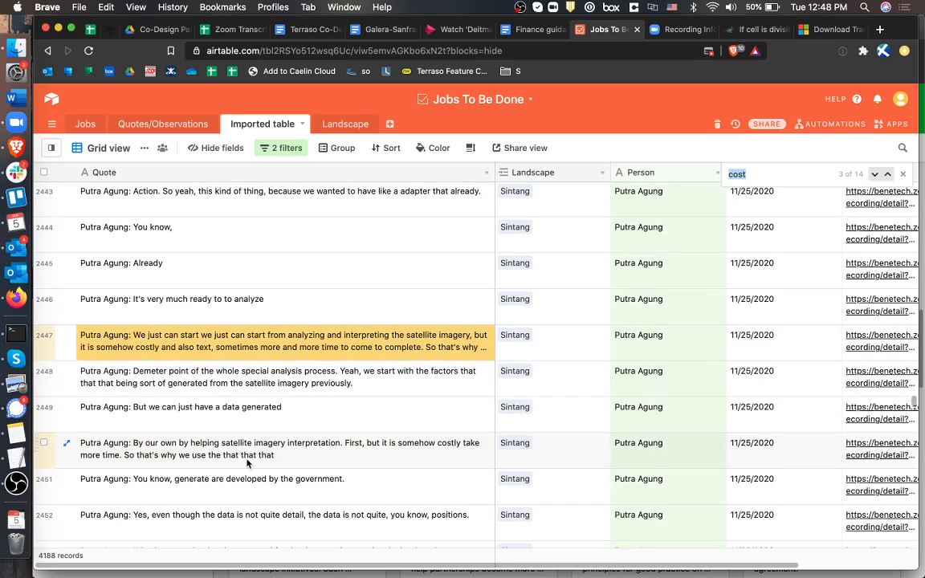
pyautogui.scroll(-3, 245, 462)
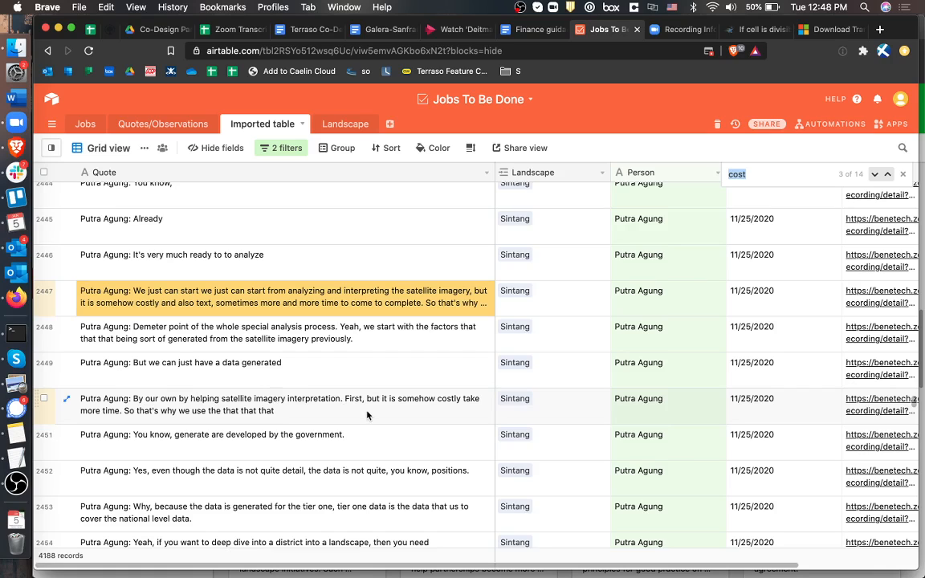
pyautogui.scroll(-1, 367, 416)
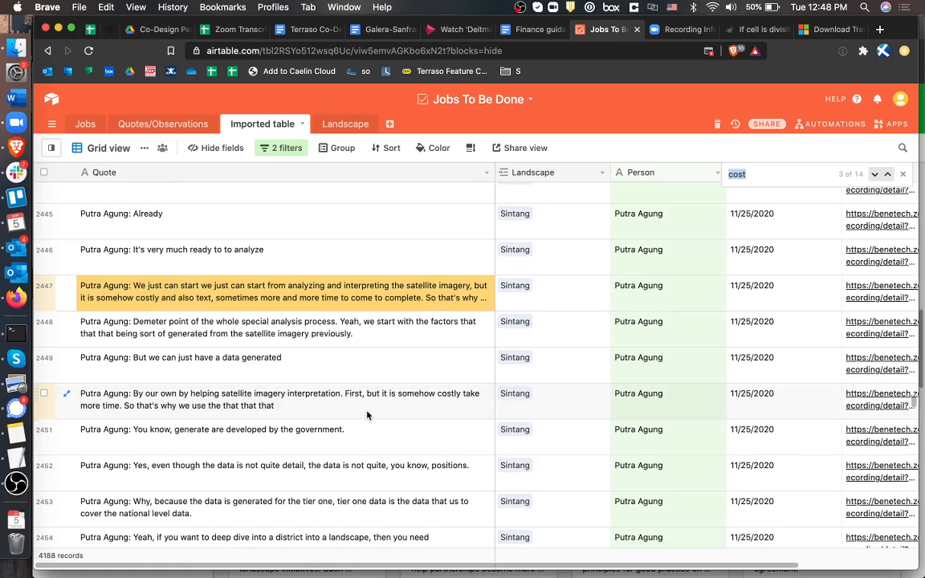
pyautogui.scroll(-3, 367, 415)
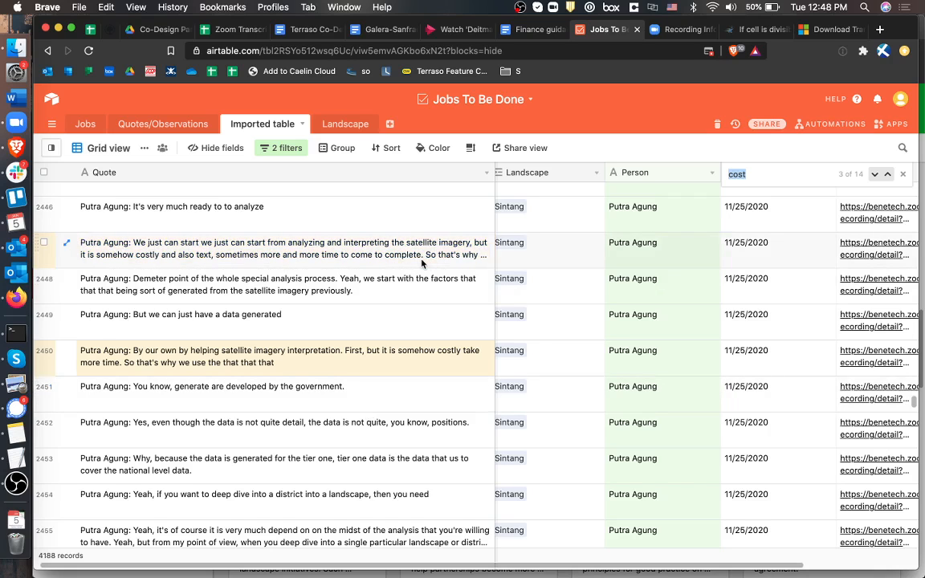
pyautogui.scroll(4, 422, 263)
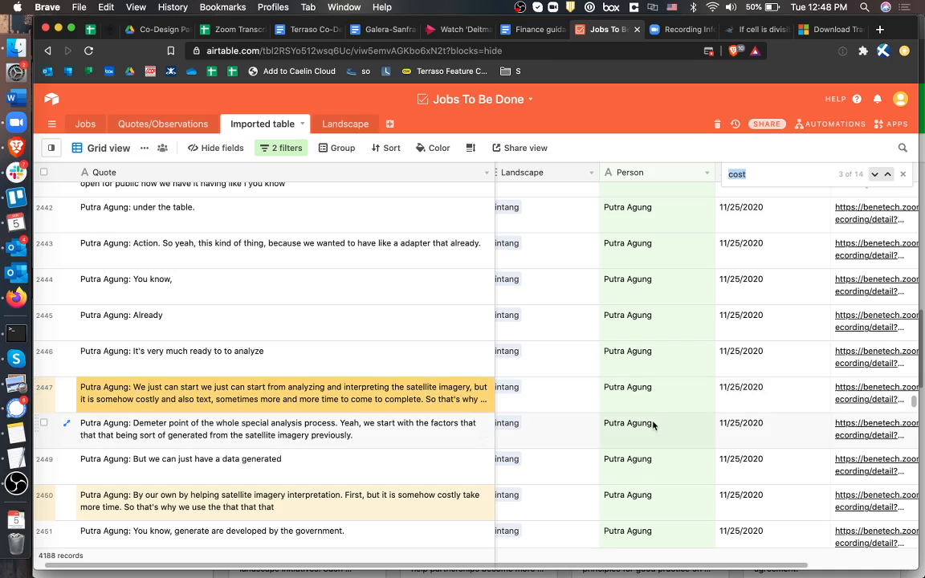
# View the Zoom recording linked as record 2447's source, and review the subsequent Sintang quotes down to record 2463.
pyautogui.hscroll(2, 654, 423)
pyautogui.scroll(1, 653, 424)
pyautogui.click(796, 411)
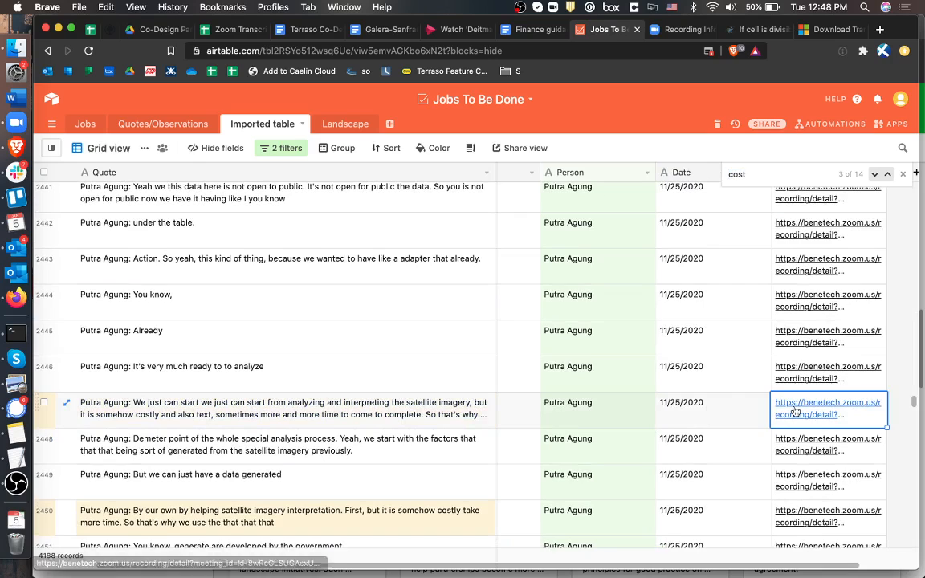
pyautogui.click(795, 411)
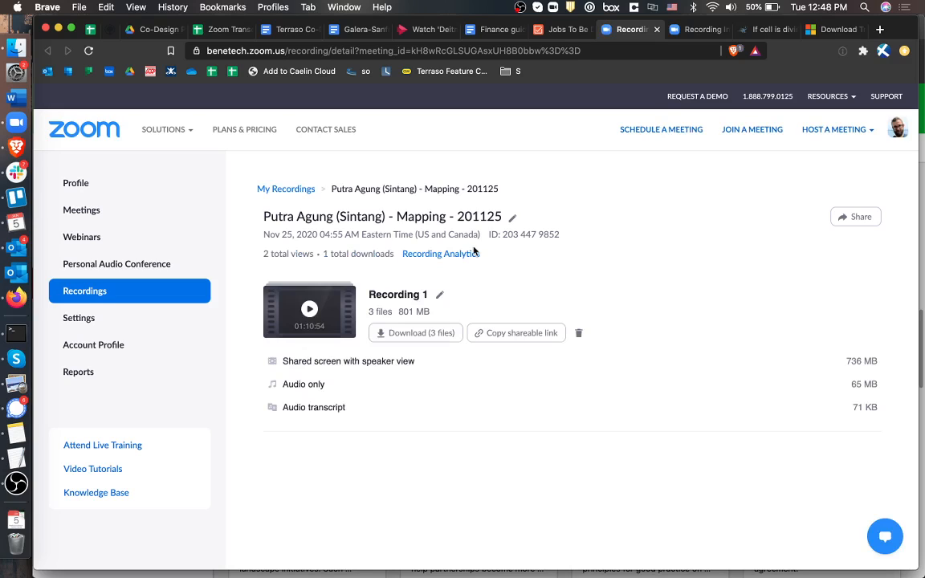
pyautogui.click(657, 30)
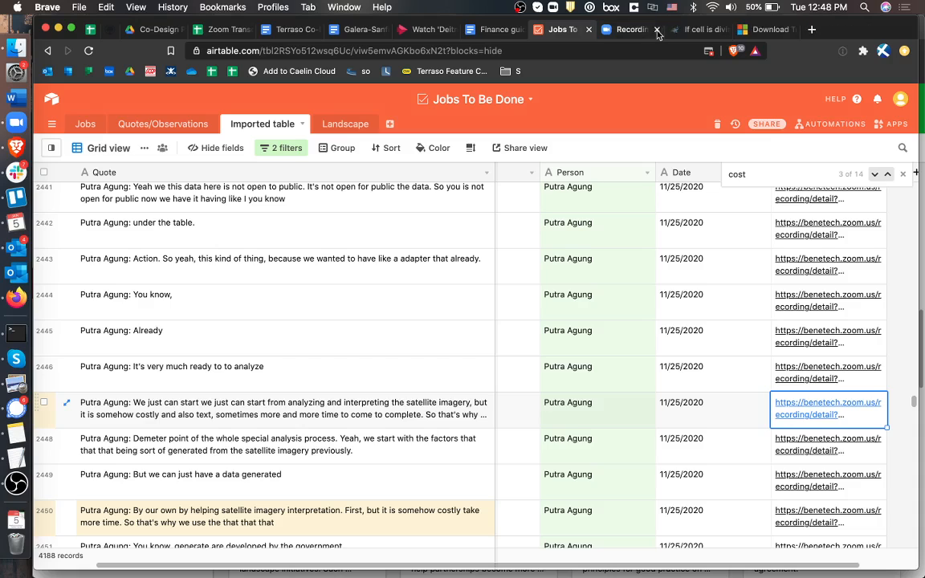
pyautogui.scroll(-10, 355, 337)
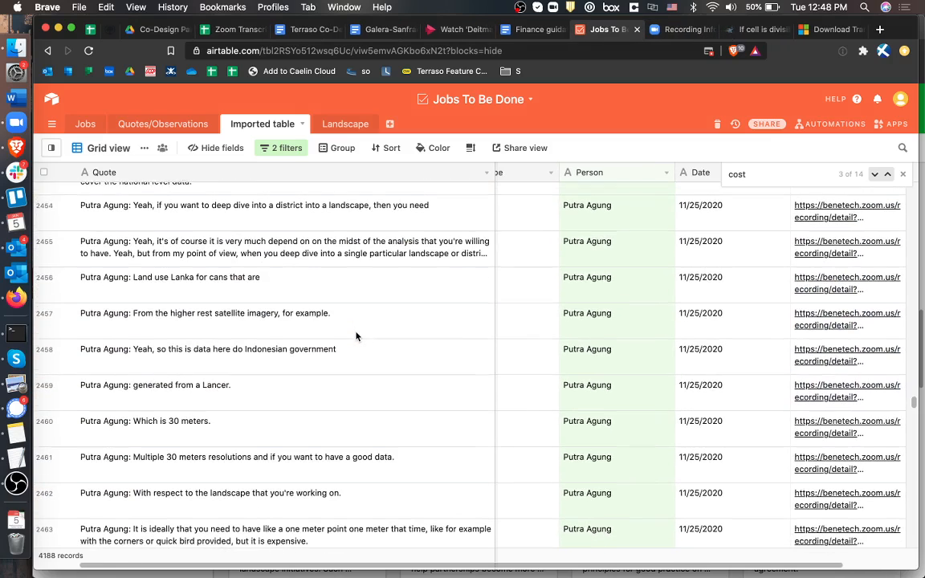
pyautogui.scroll(-1, 358, 336)
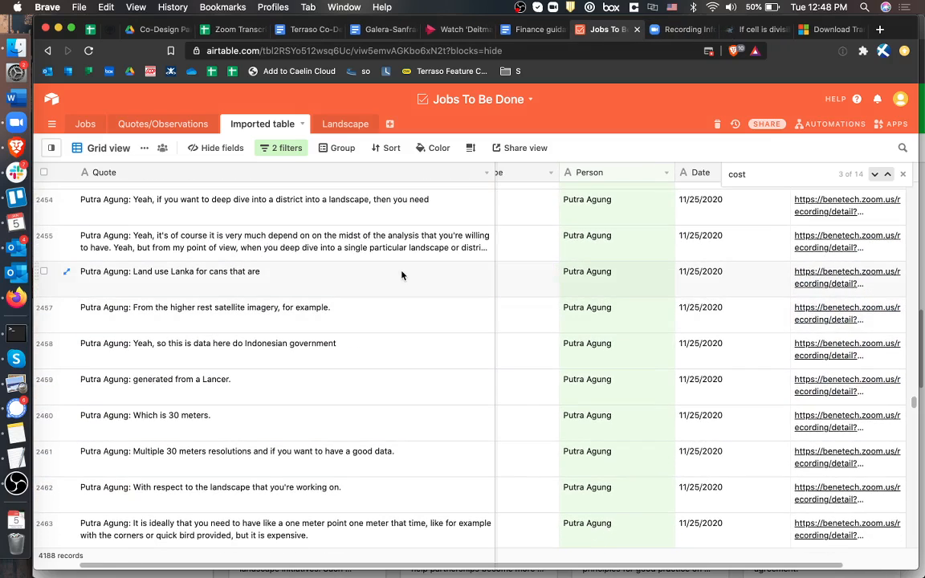